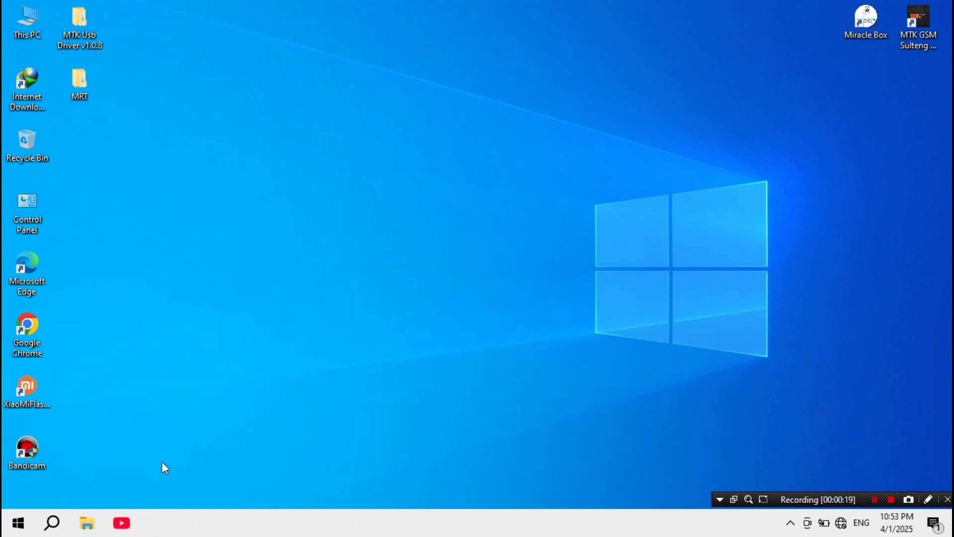
# Step: Open This PC in File Explorer and look over the local drives C, D, E and F
pyautogui.click(87, 526)
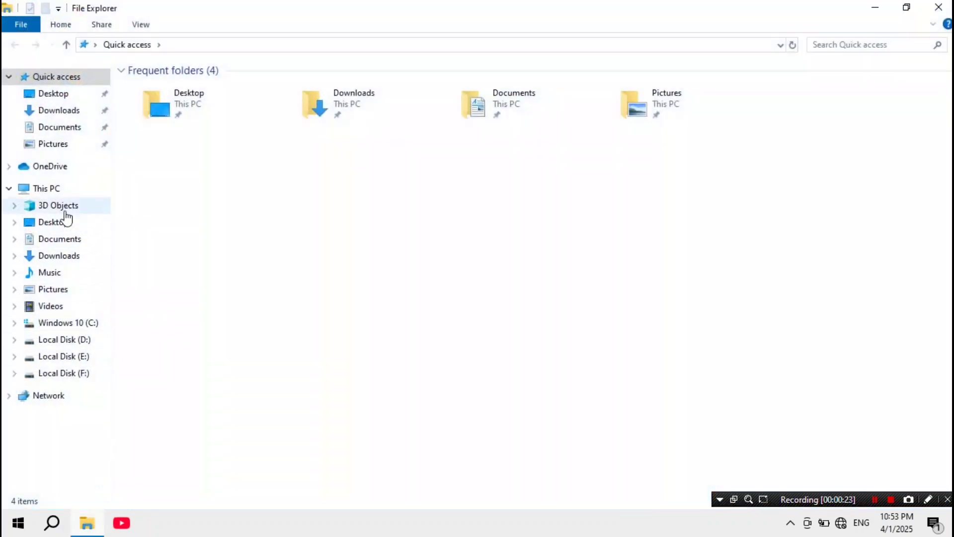
pyautogui.click(56, 191)
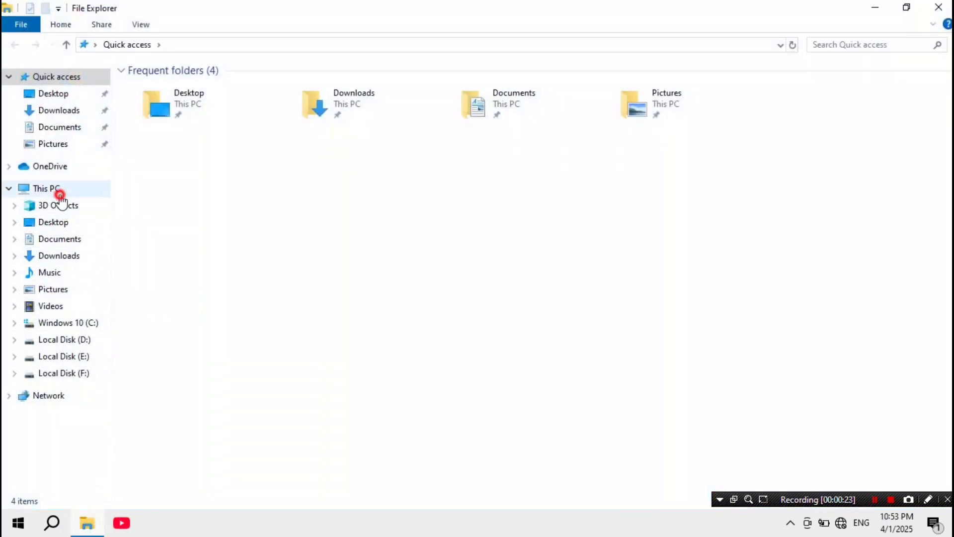
pyautogui.moveTo(180, 256); pyautogui.dragTo(820, 181)
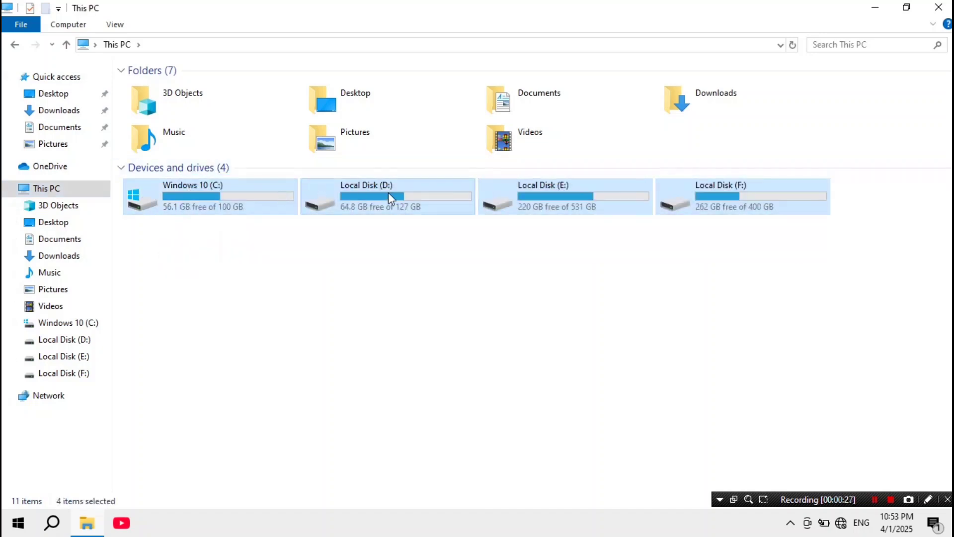
pyautogui.click(744, 238)
pyautogui.moveTo(739, 233); pyautogui.dragTo(395, 215)
pyautogui.click(669, 258)
pyautogui.click(730, 207)
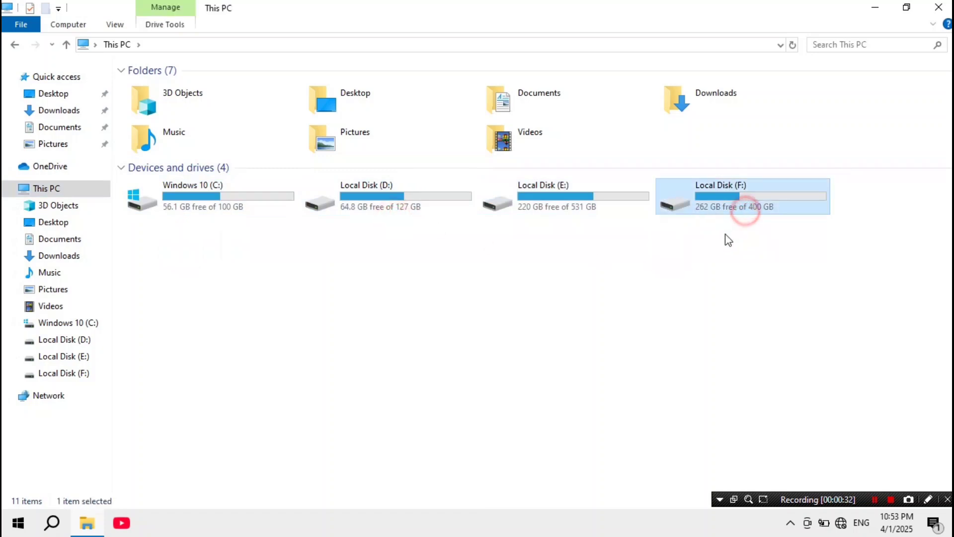
pyautogui.click(582, 214)
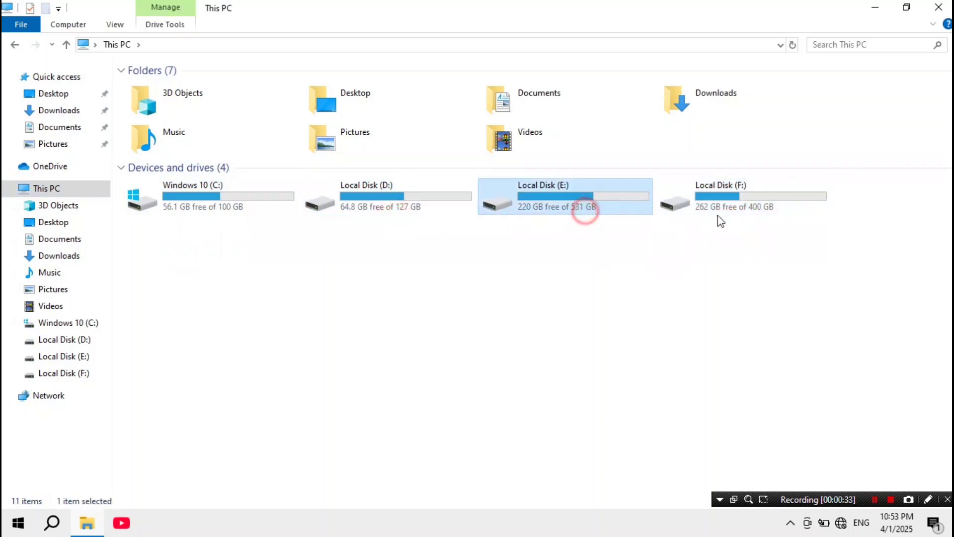
pyautogui.moveTo(684, 219); pyautogui.dragTo(393, 199)
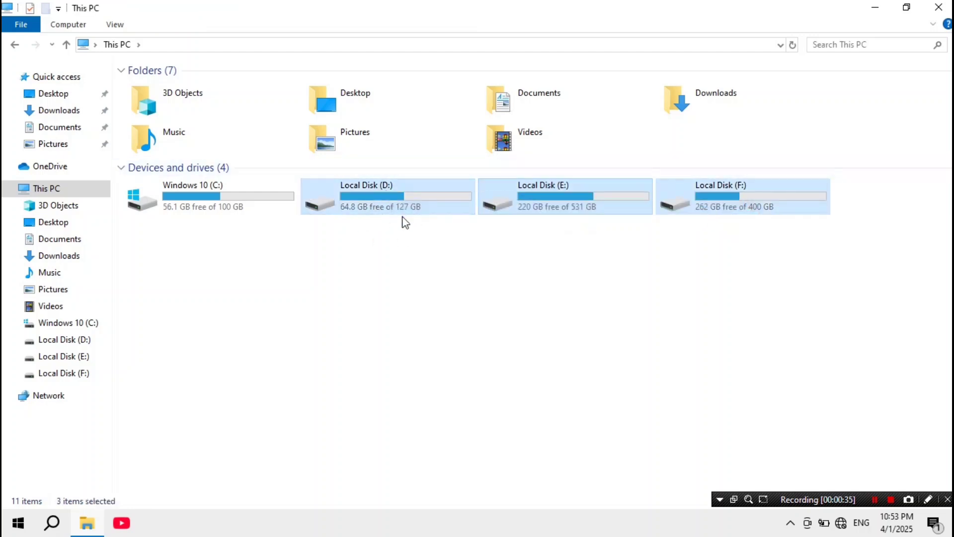
pyautogui.click(713, 201)
pyautogui.click(614, 207)
pyautogui.click(400, 201)
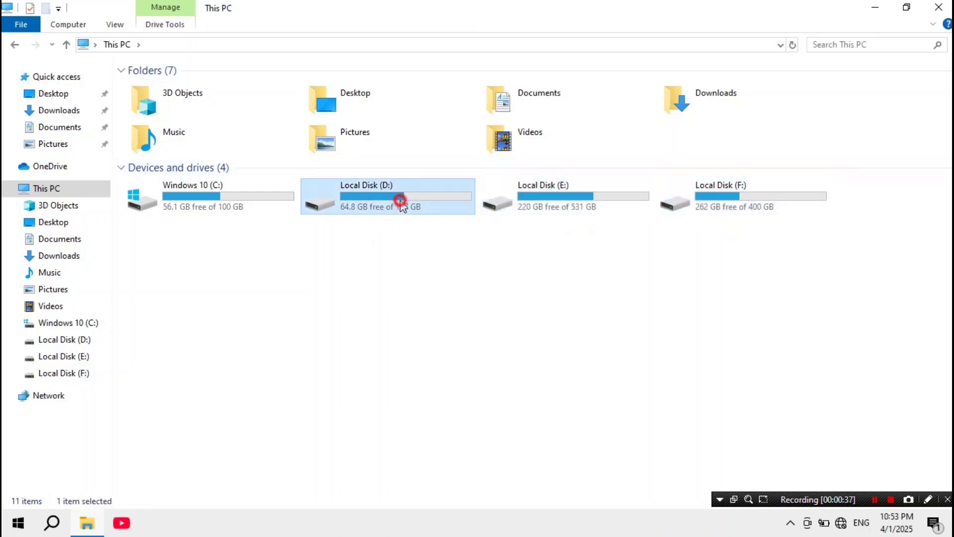
pyautogui.click(494, 204)
pyautogui.click(760, 182)
# Step: Open Local Disk (D:) to look at its folders, and return to This PC
pyautogui.doubleClick(416, 204)
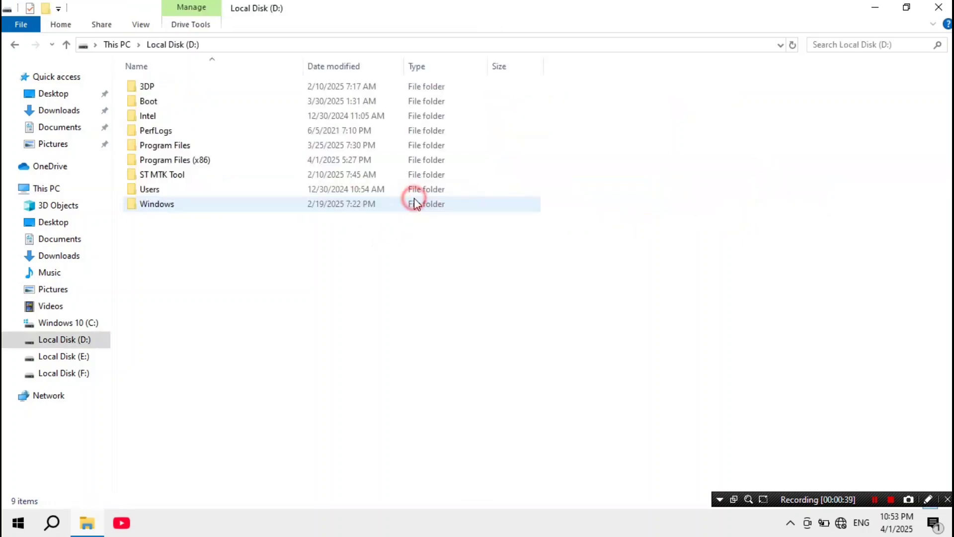
pyautogui.moveTo(219, 214); pyautogui.dragTo(188, 67)
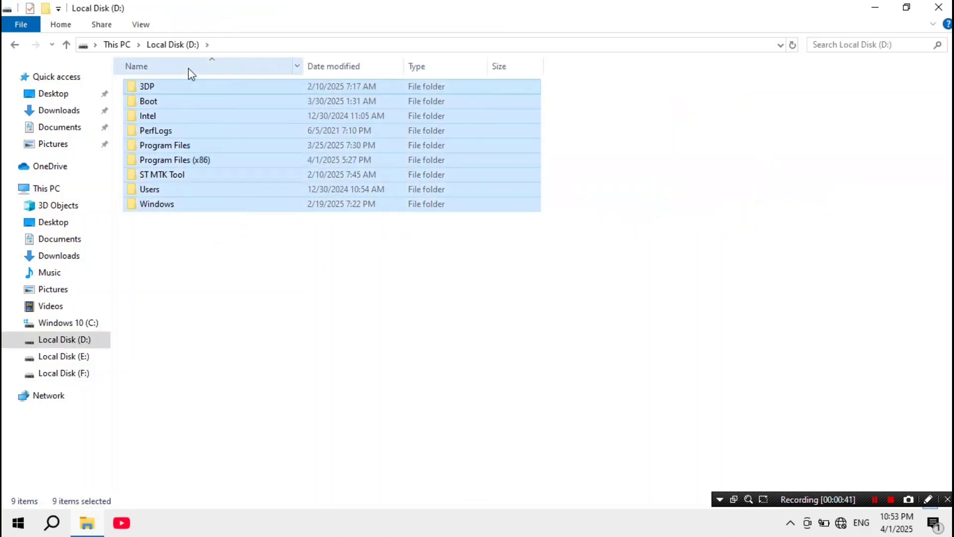
pyautogui.click(14, 44)
# Step: Examine the Security, Customise, Hardware, Tools and ReadyBoost properties of Local Disk (D:), and close the properties and File Explorer
pyautogui.rightClick(434, 202)
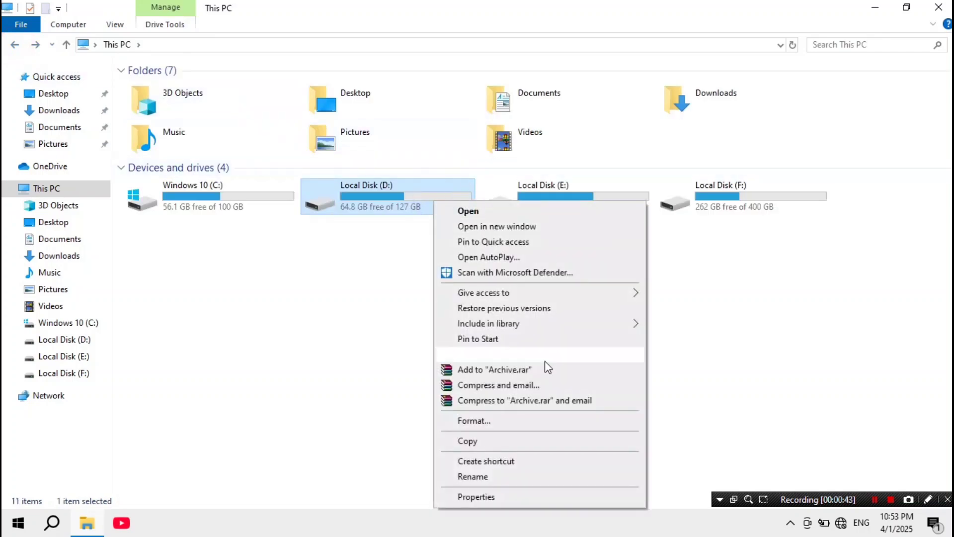
pyautogui.click(467, 496)
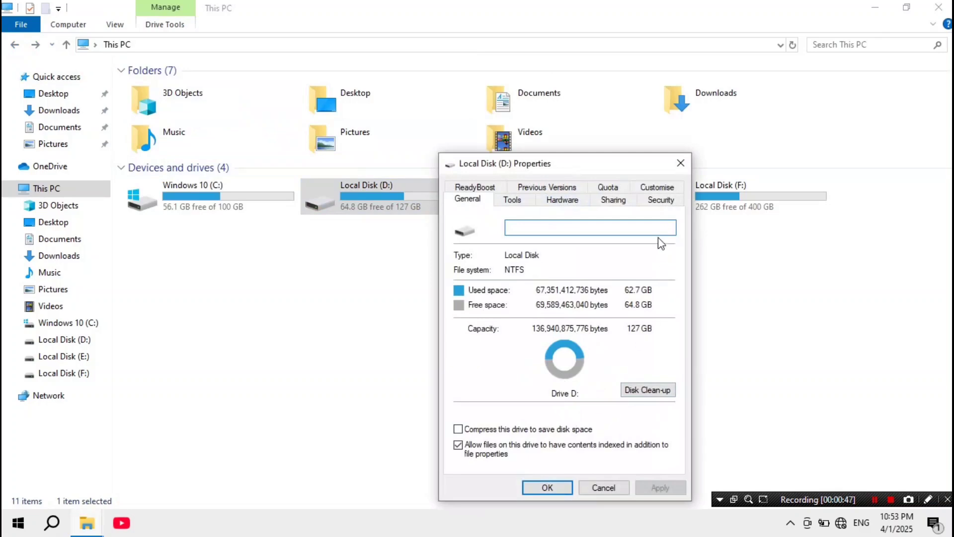
pyautogui.click(660, 199)
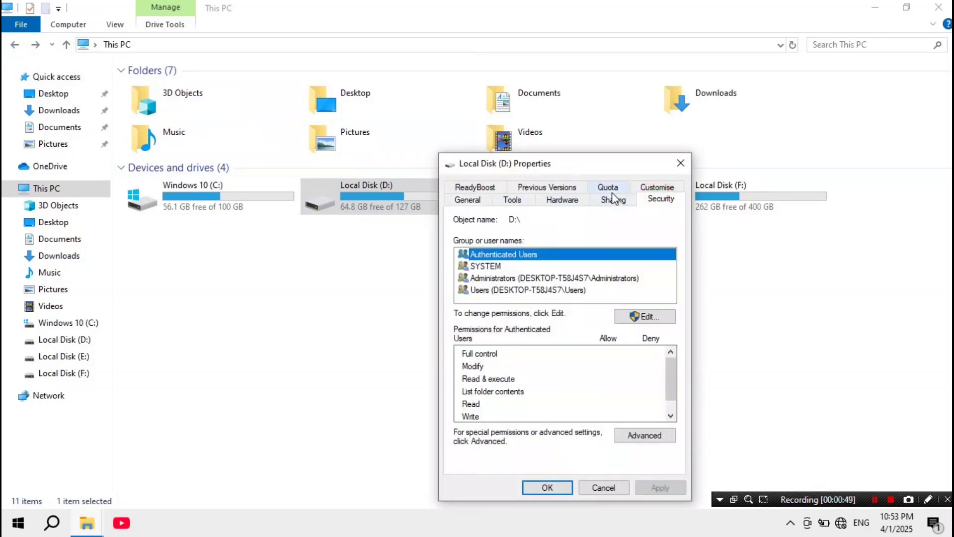
pyautogui.click(651, 187)
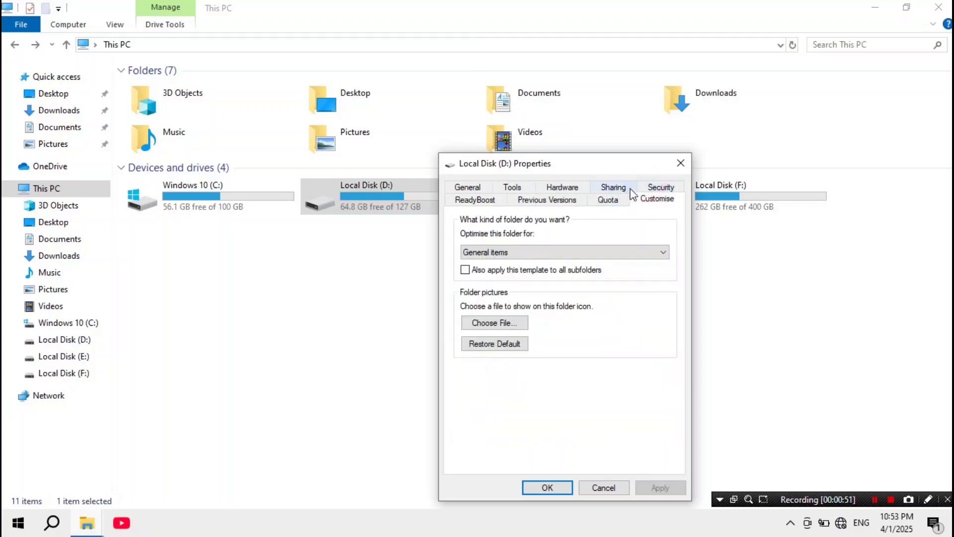
pyautogui.click(616, 188)
pyautogui.click(559, 197)
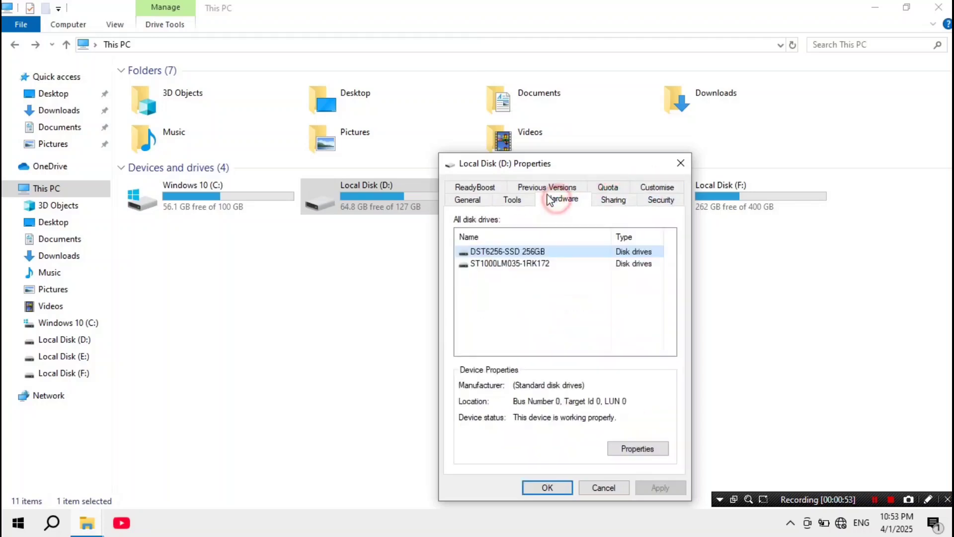
pyautogui.click(547, 189)
pyautogui.click(512, 189)
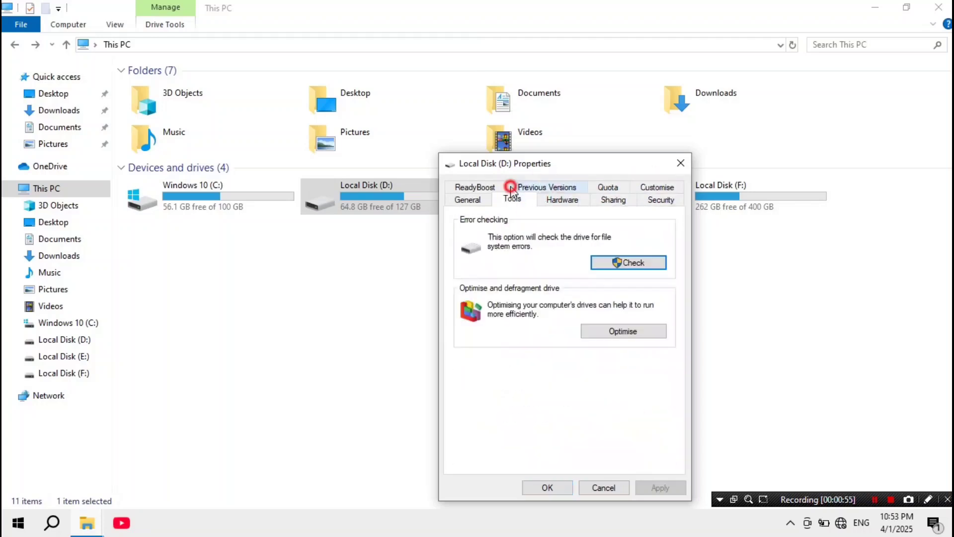
pyautogui.click(485, 188)
pyautogui.click(512, 185)
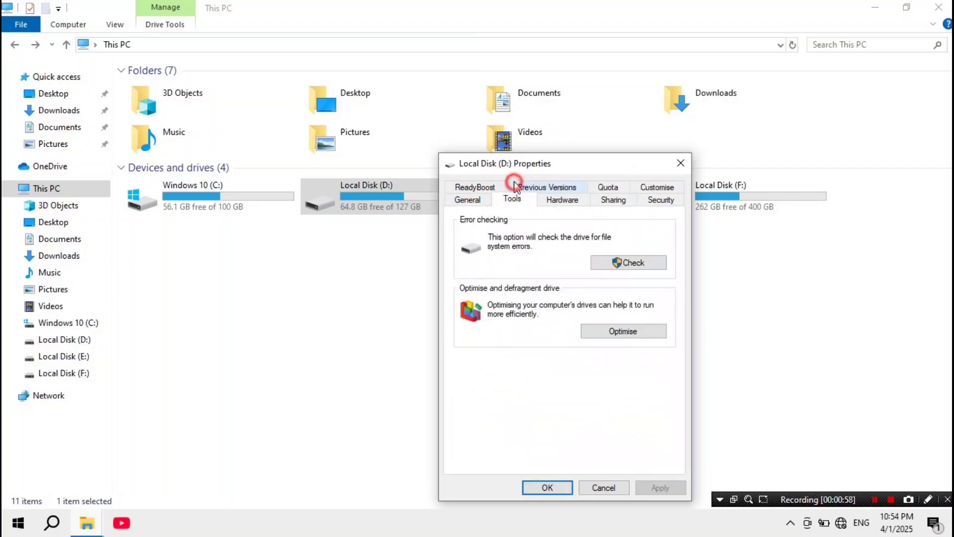
pyautogui.click(472, 187)
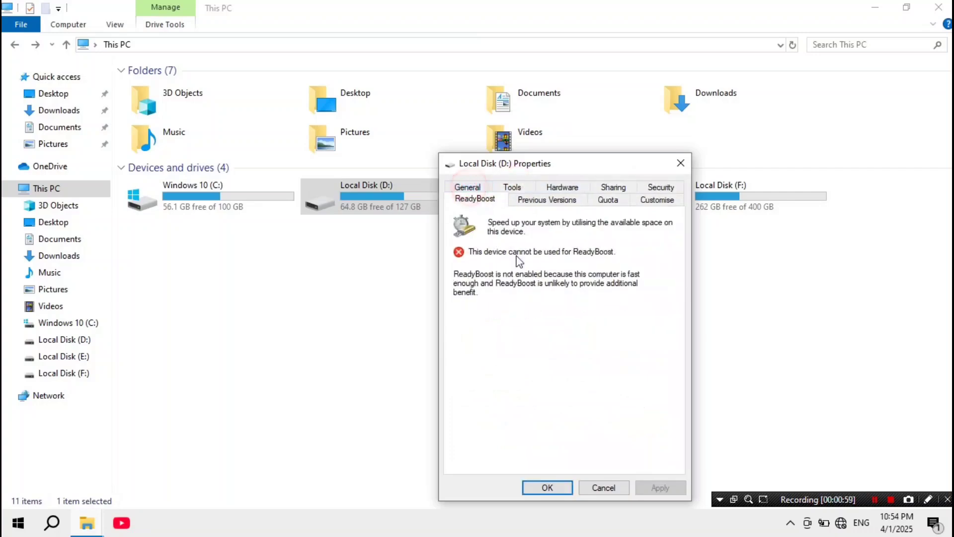
pyautogui.click(682, 165)
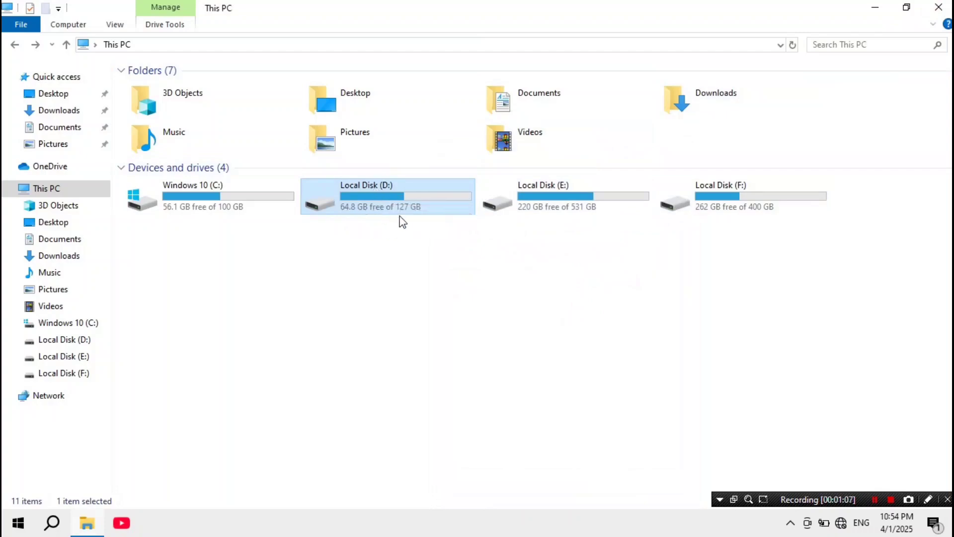
pyautogui.click(939, 7)
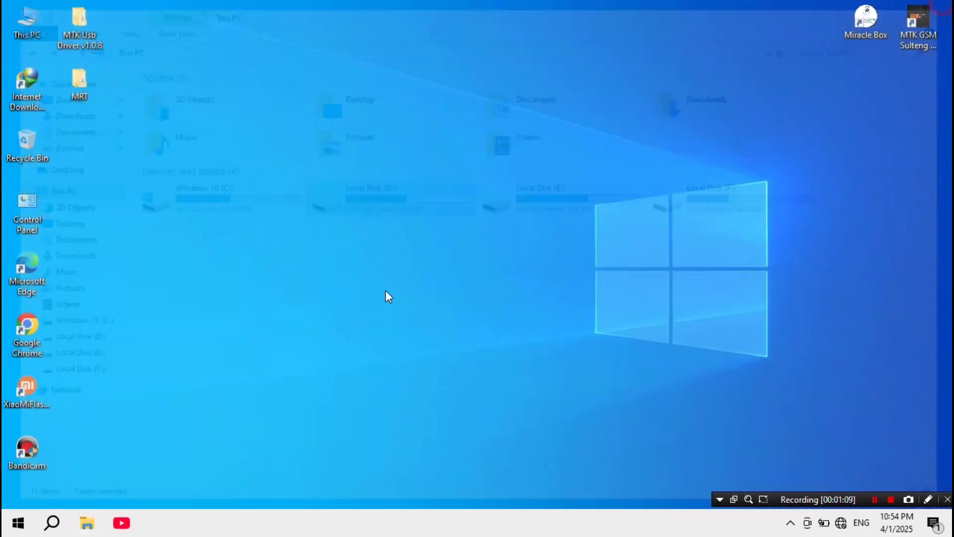
# Step: Search Windows for "disk management" and open the tool for creating and formatting hard disk partitions
pyautogui.click(52, 526)
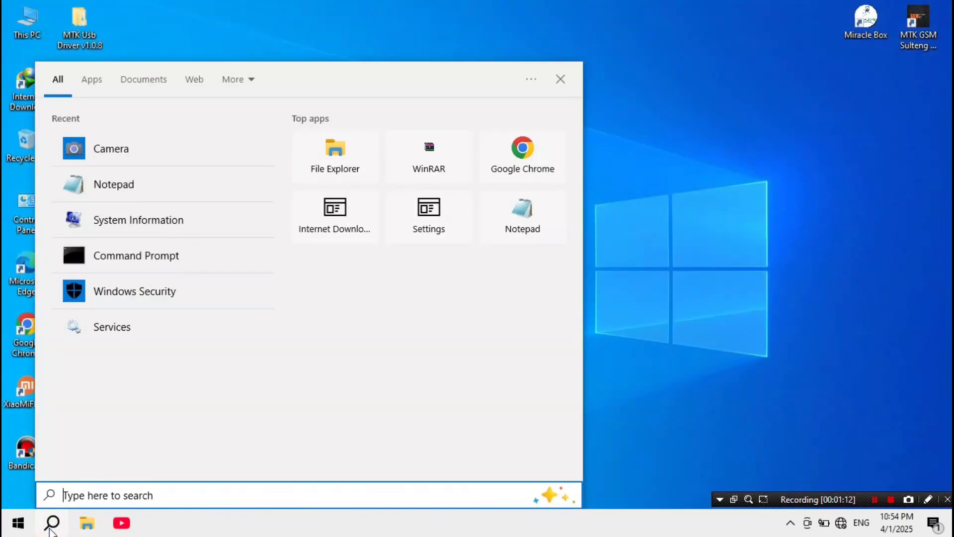
pyautogui.write('disk ')
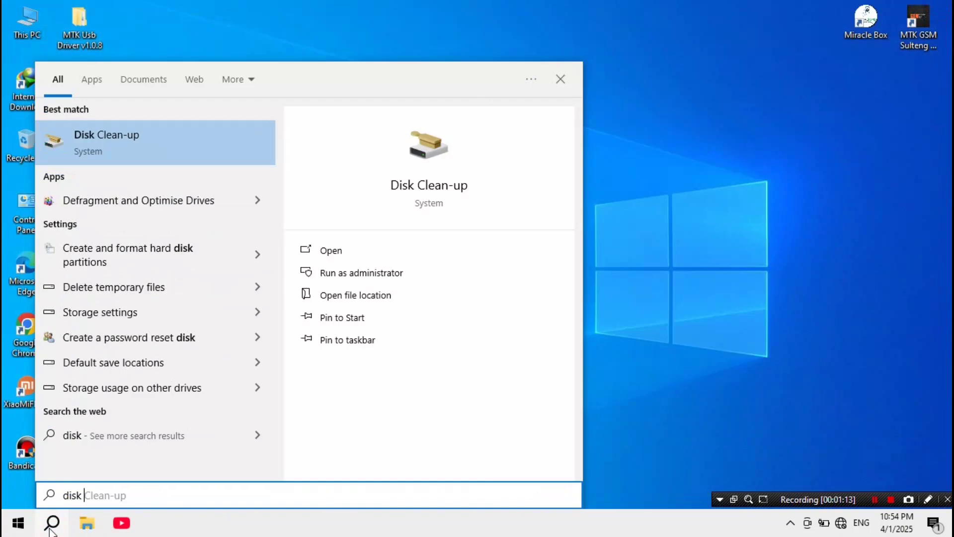
pyautogui.write('managem')
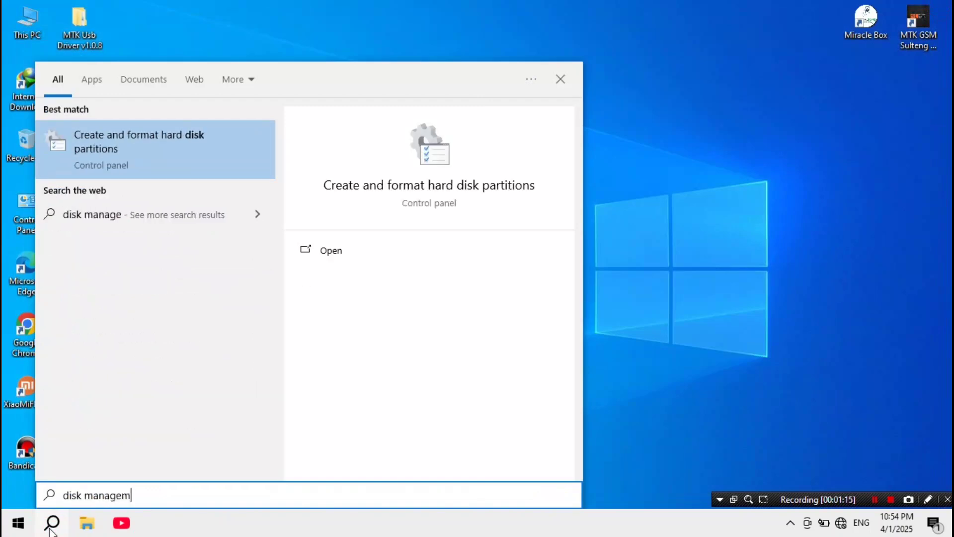
pyautogui.write('ent')
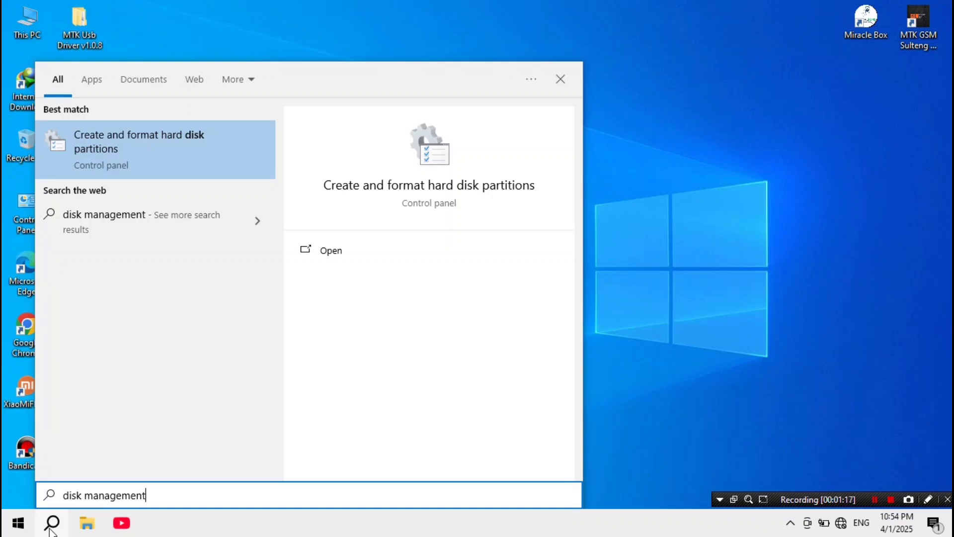
pyautogui.click(154, 499)
pyautogui.click(177, 157)
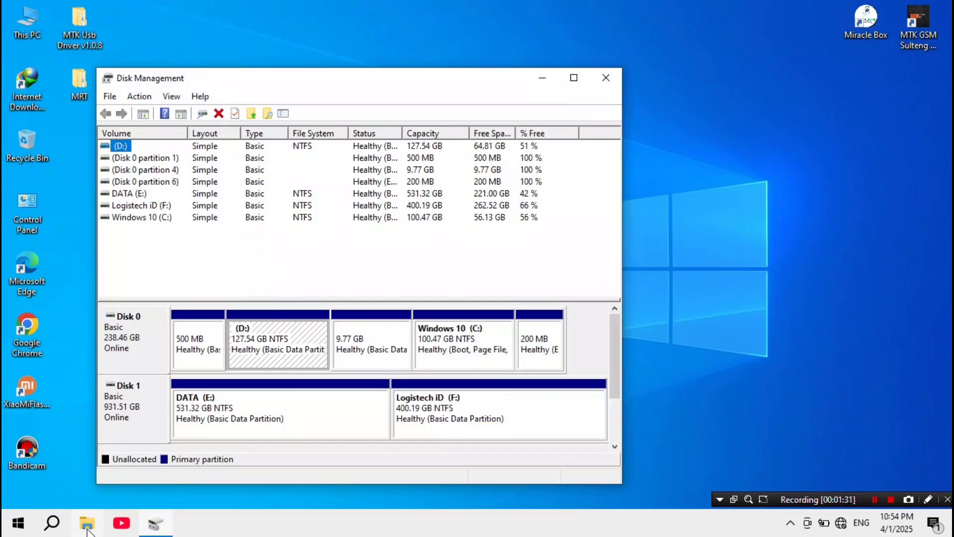
# Step: Check Local Disk (D:) among the drives of This PC in File Explorer, and return to Disk Management
pyautogui.click(88, 527)
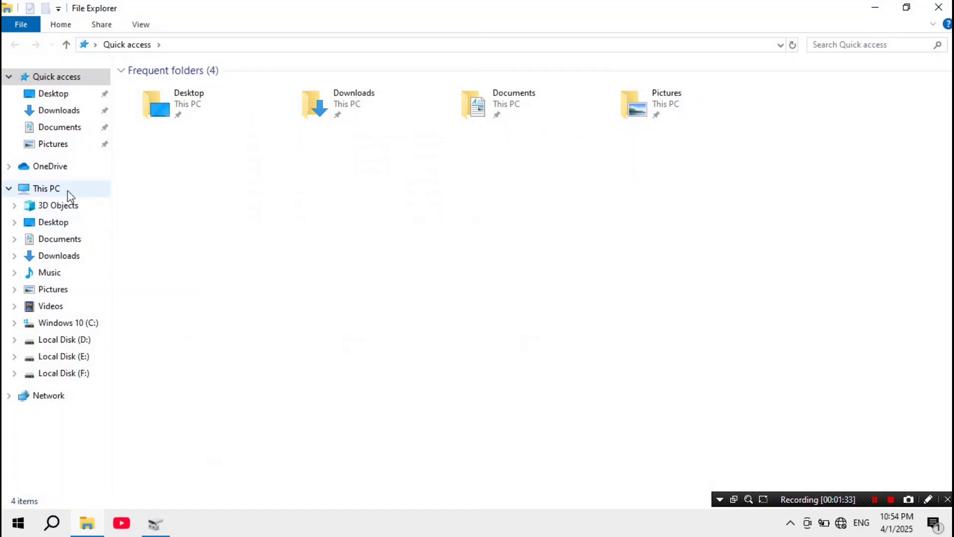
pyautogui.click(69, 192)
pyautogui.moveTo(401, 214)
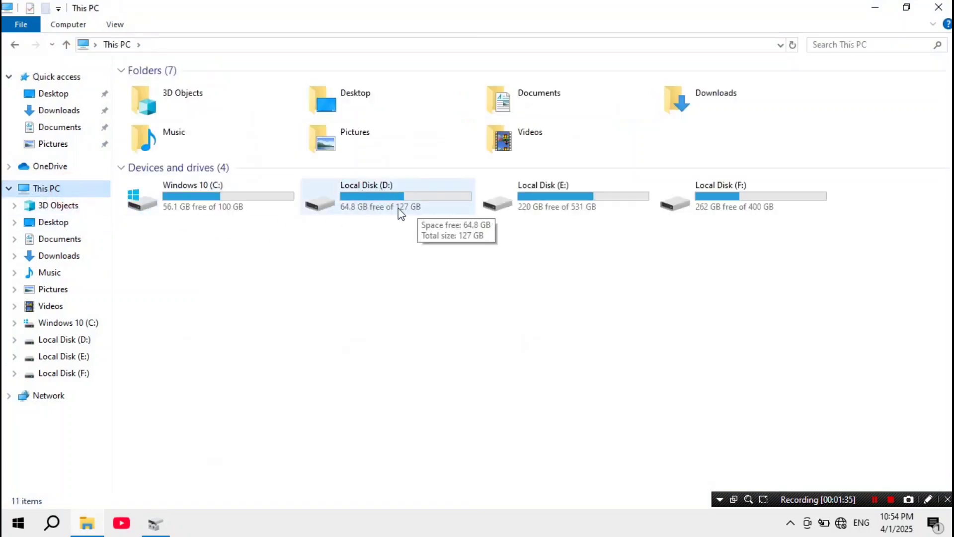
pyautogui.click(941, 7)
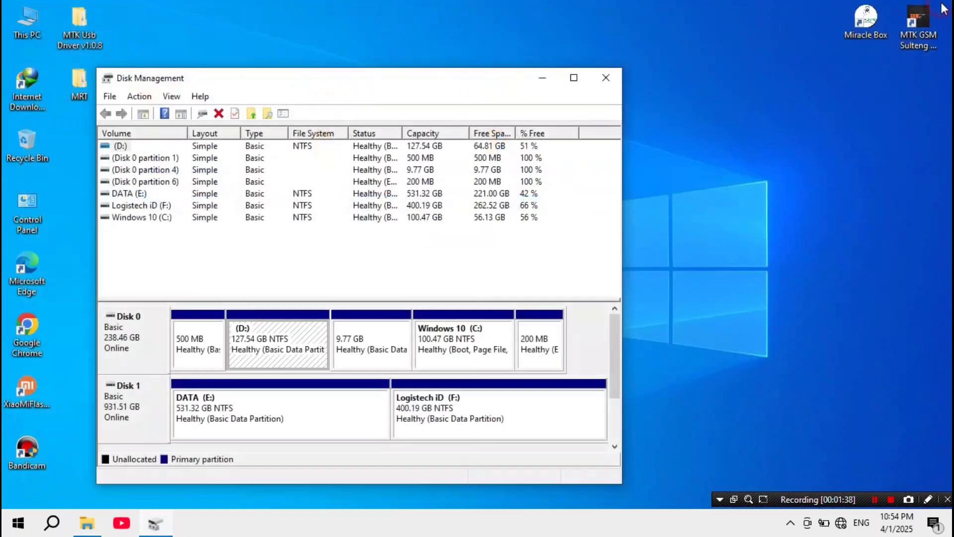
# Step: Remove drive letter D: from the 127.54 GB NTFS partition on Disk 0, and close Disk Management
pyautogui.rightClick(300, 334)
pyautogui.rightClick(285, 341)
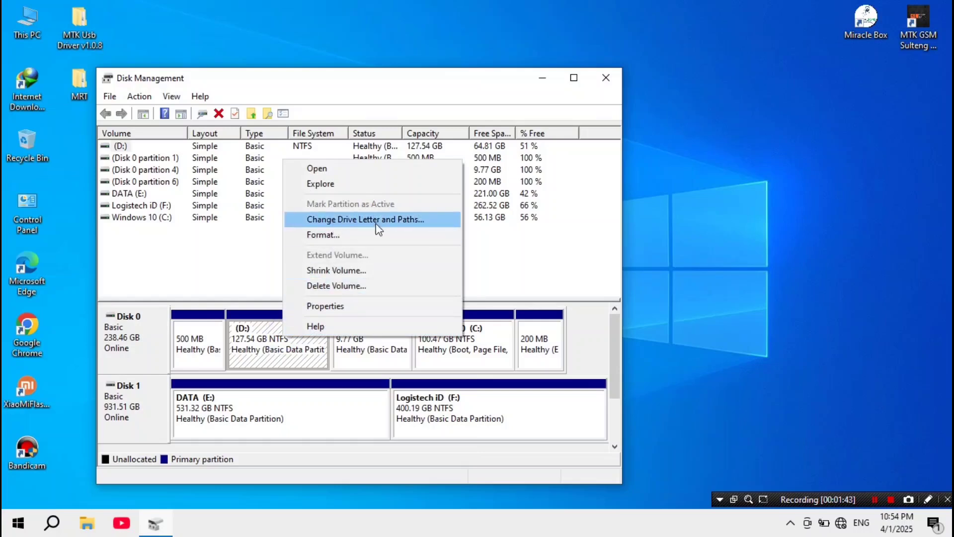
pyautogui.click(371, 227)
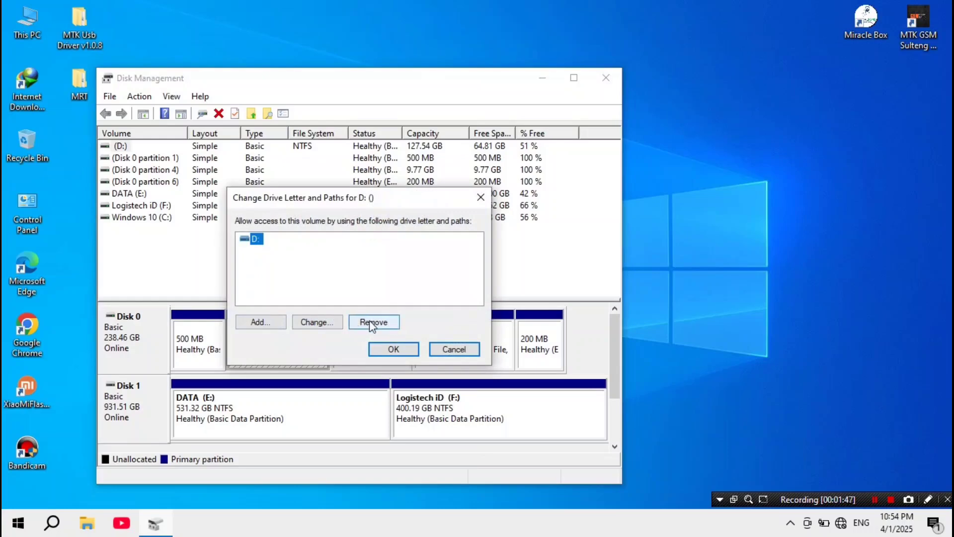
pyautogui.click(382, 323)
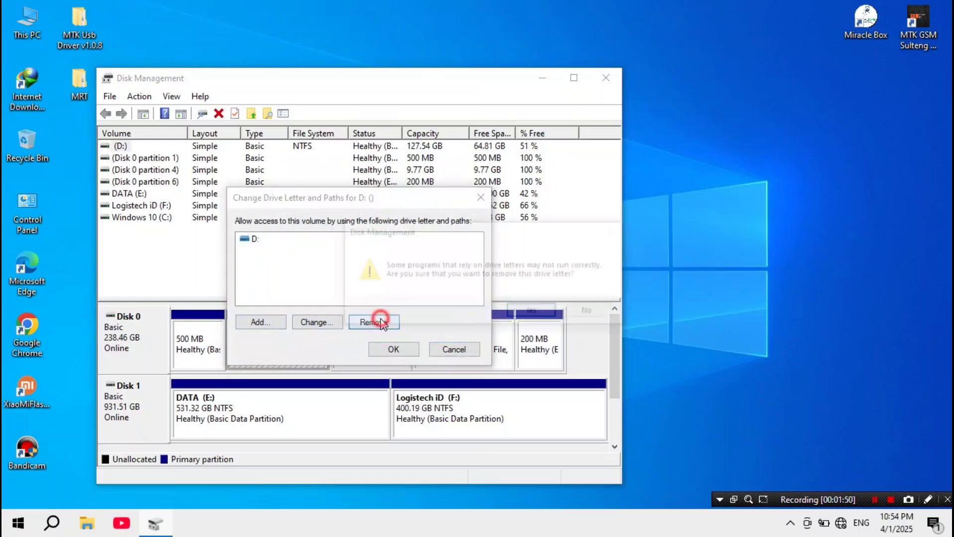
pyautogui.click(534, 312)
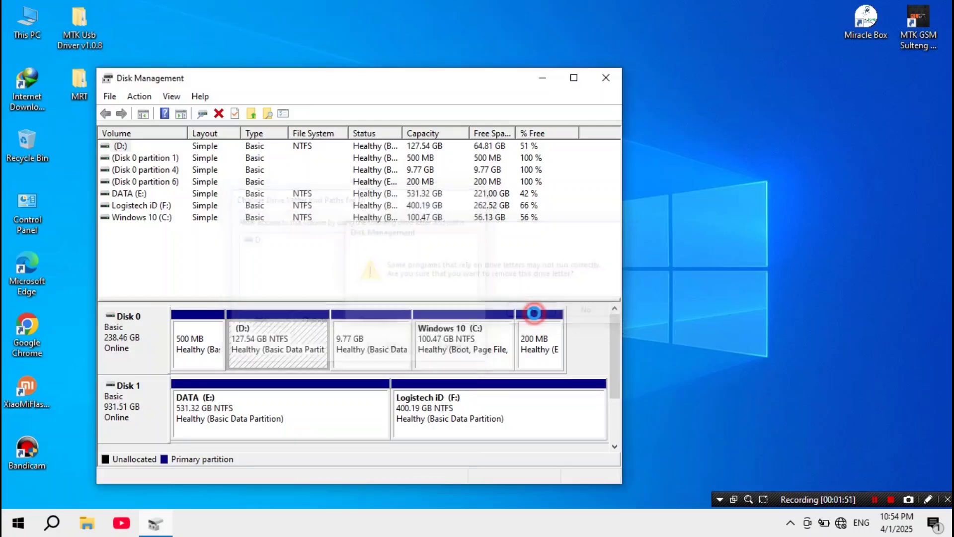
pyautogui.click(606, 78)
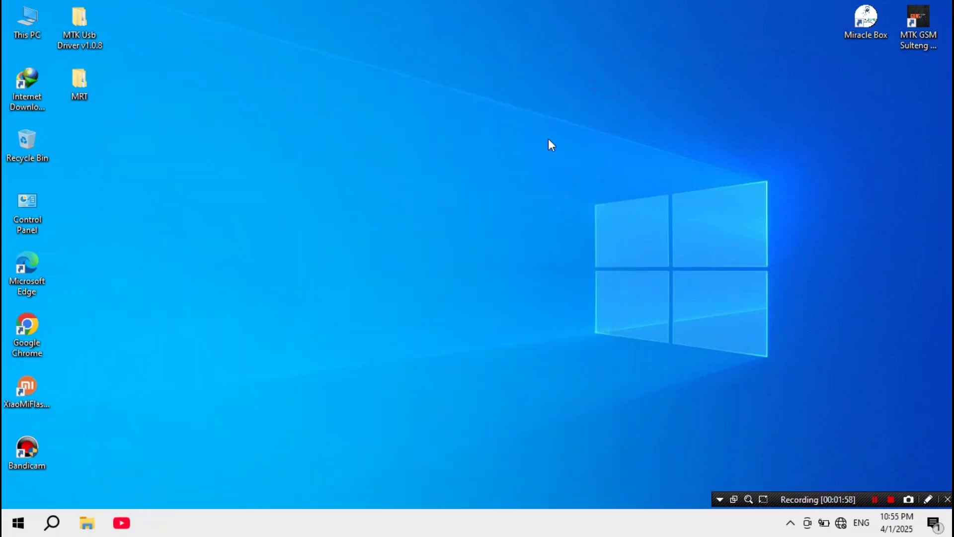
# Step: Reopen This PC in File Explorer and check which drives are listed
pyautogui.click(88, 524)
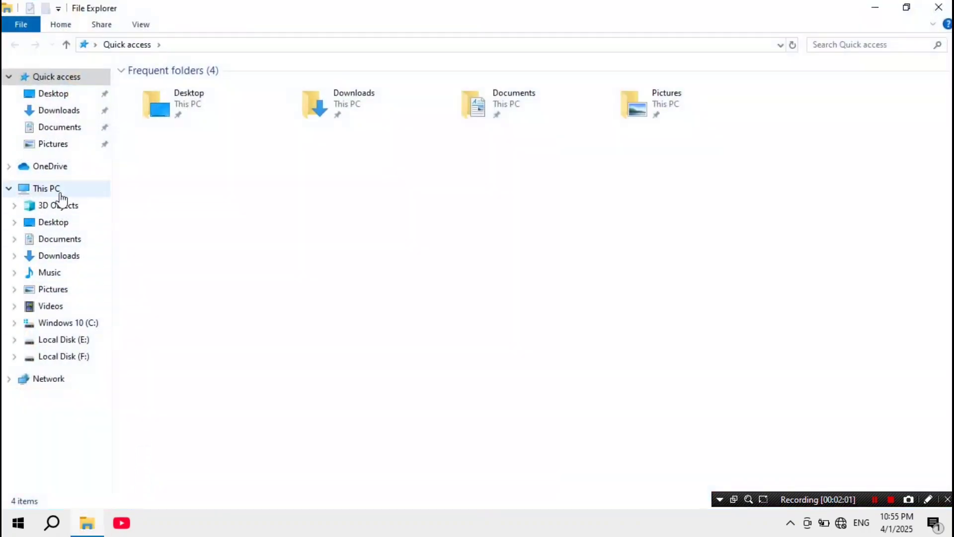
pyautogui.click(59, 194)
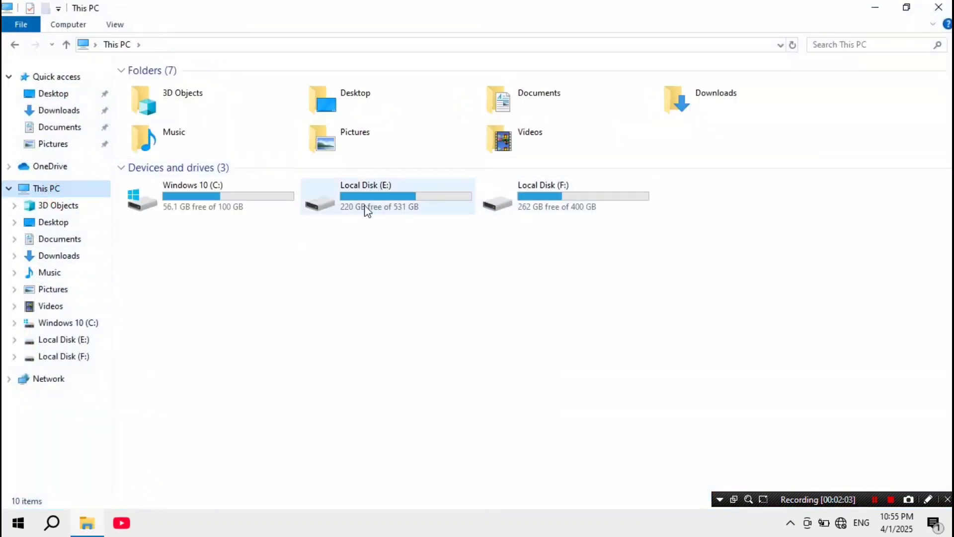
pyautogui.click(408, 205)
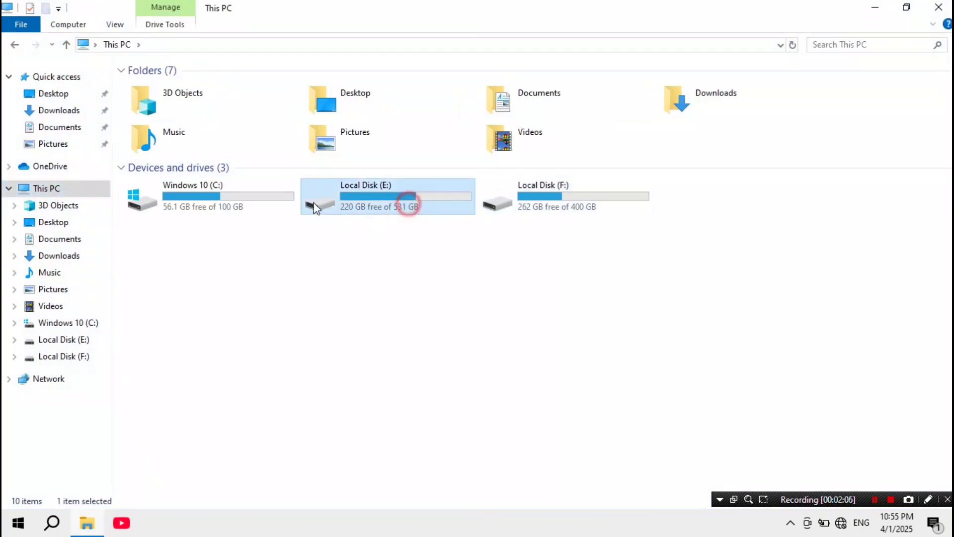
# Step: Check the contents of Local Disk (E:) and Local Disk (F:), close File Explorer and refresh the desktop
pyautogui.click(238, 199)
pyautogui.doubleClick(377, 202)
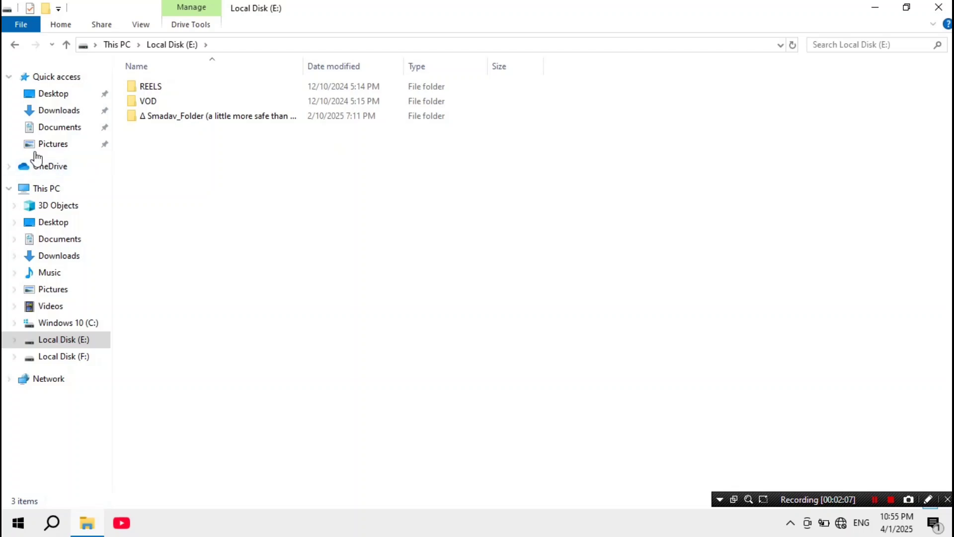
pyautogui.click(14, 44)
pyautogui.doubleClick(503, 199)
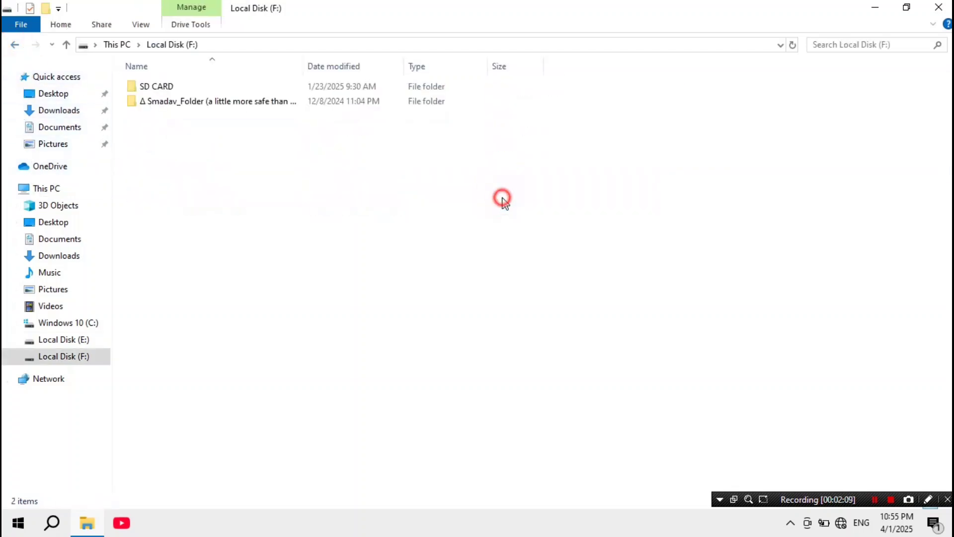
pyautogui.click(13, 43)
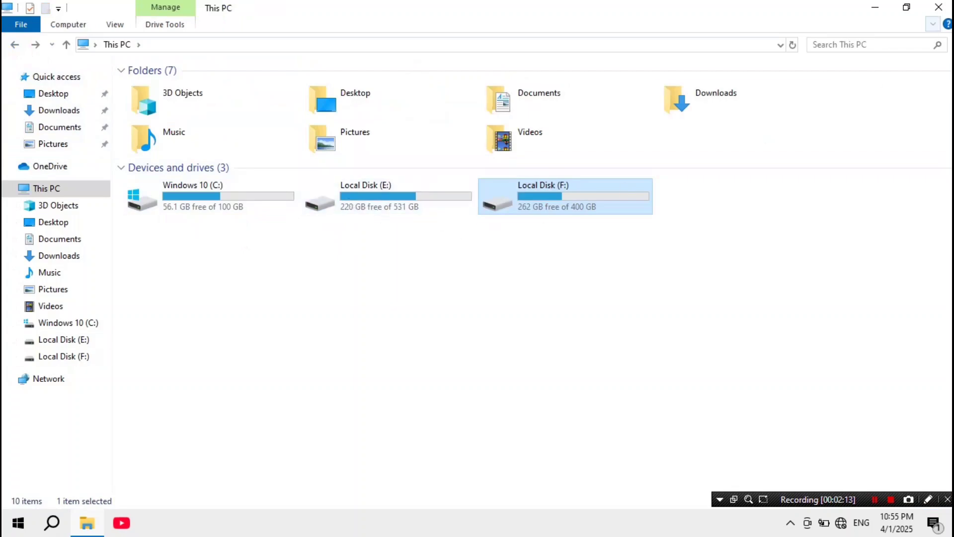
pyautogui.click(939, 7)
pyautogui.rightClick(375, 191)
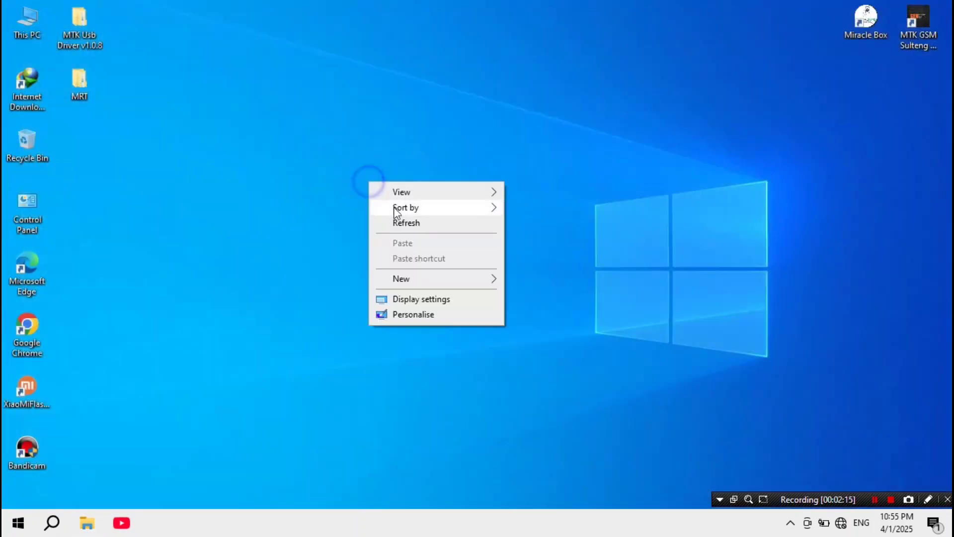
pyautogui.click(398, 222)
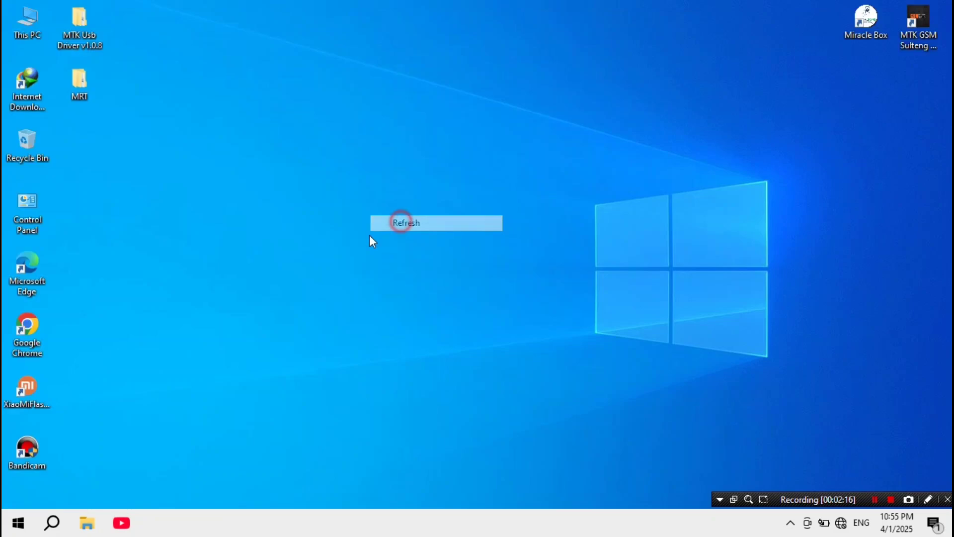
# Step: Search Windows for "disk management" and reopen the tool for creating and formatting hard disk partitions
pyautogui.click(52, 524)
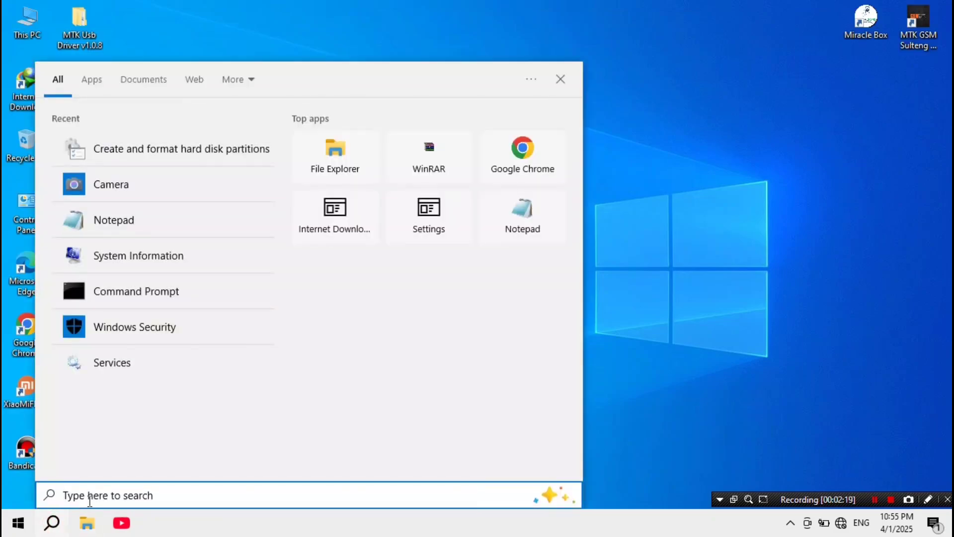
pyautogui.write('disk mana')
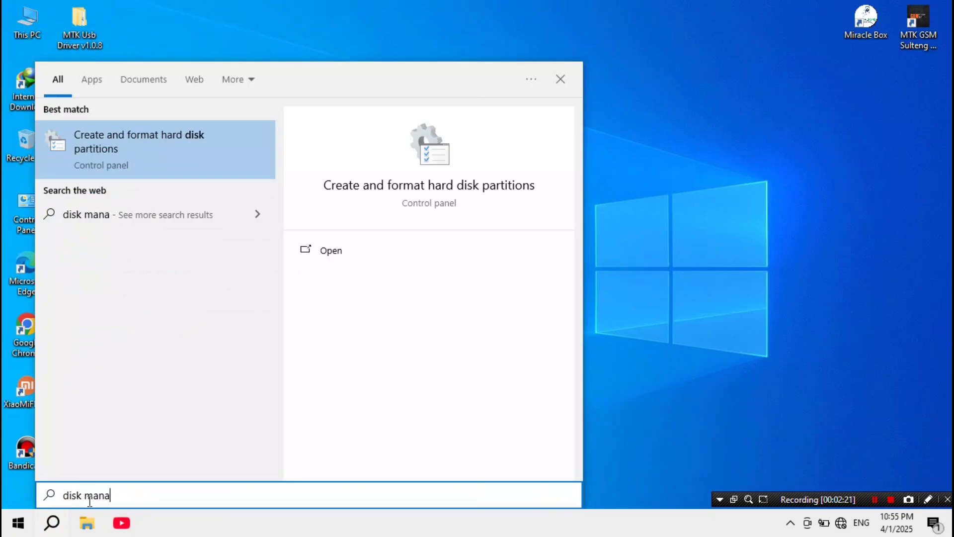
pyautogui.write('gement')
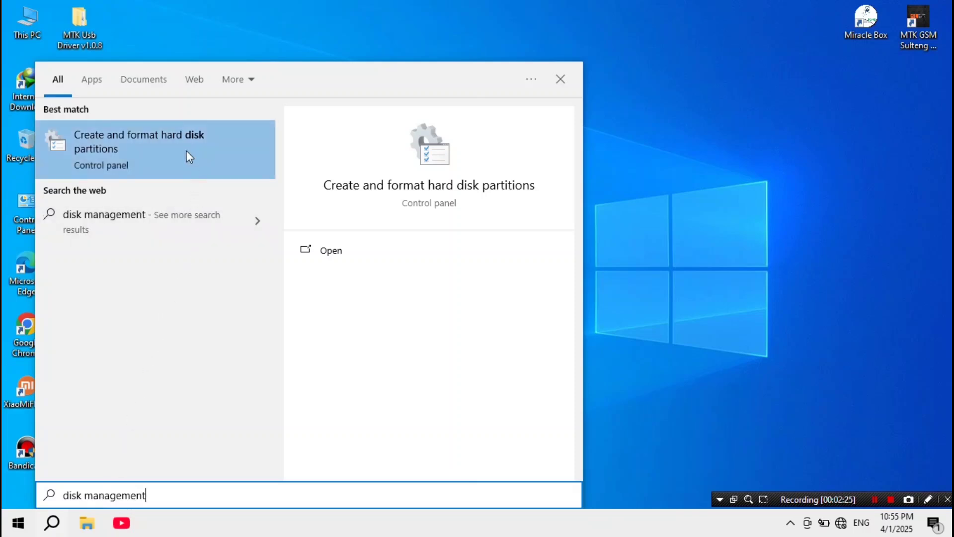
pyautogui.click(168, 153)
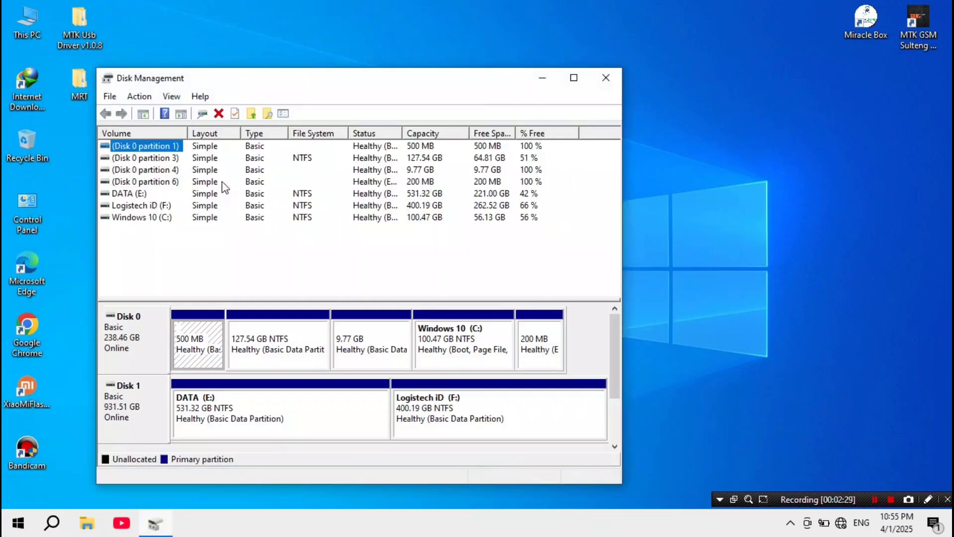
# Step: Assign drive letter D to the 127.54 GB NTFS partition on Disk 0, and close Disk Management
pyautogui.click(268, 342)
pyautogui.rightClick(243, 344)
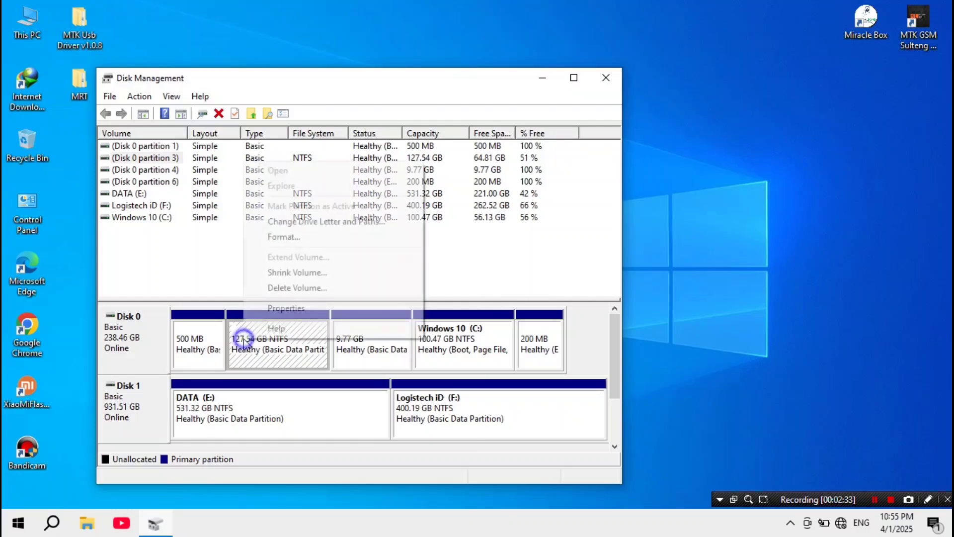
pyautogui.click(335, 224)
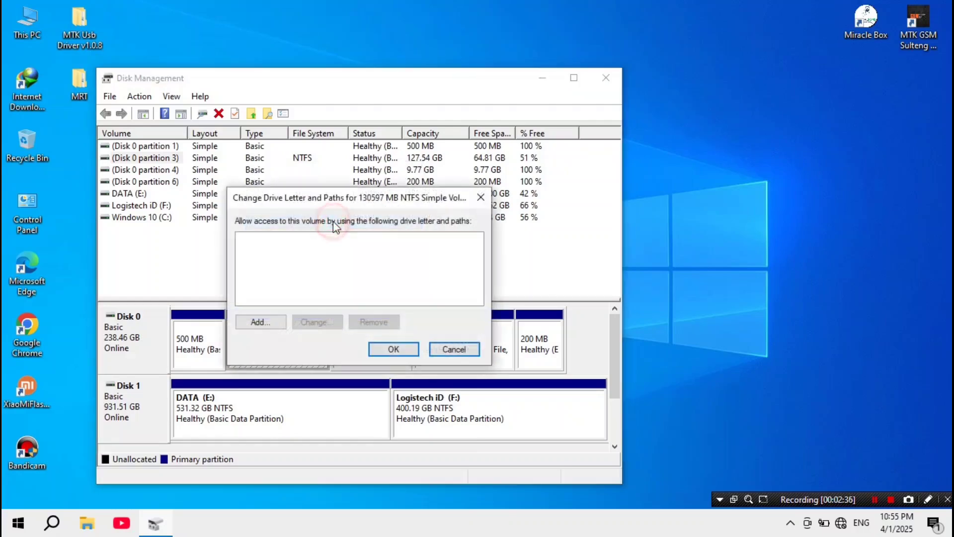
pyautogui.click(269, 323)
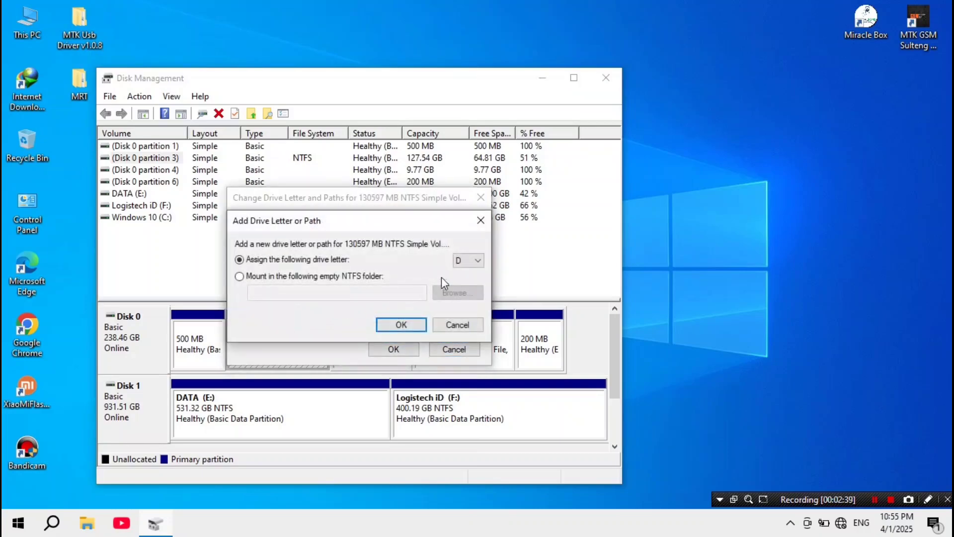
pyautogui.click(478, 260)
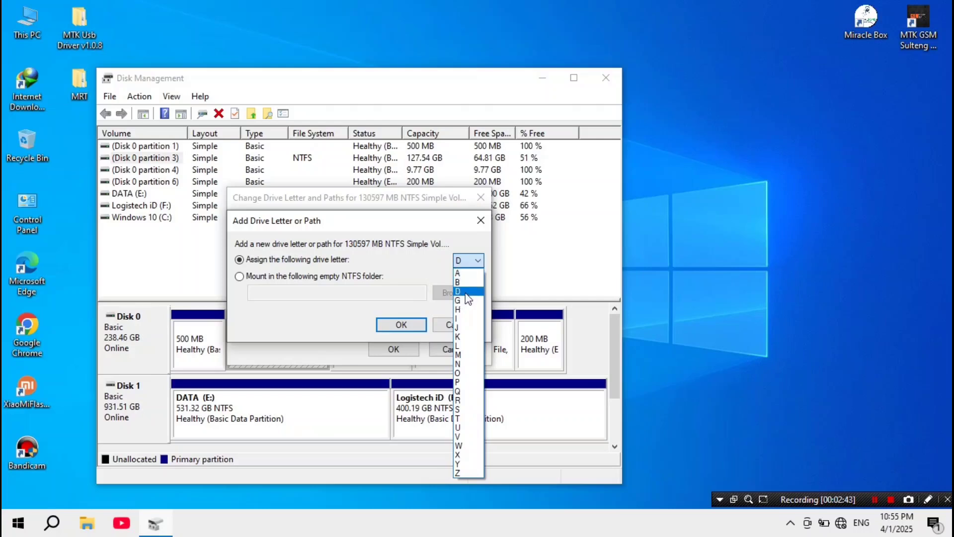
pyautogui.click(466, 292)
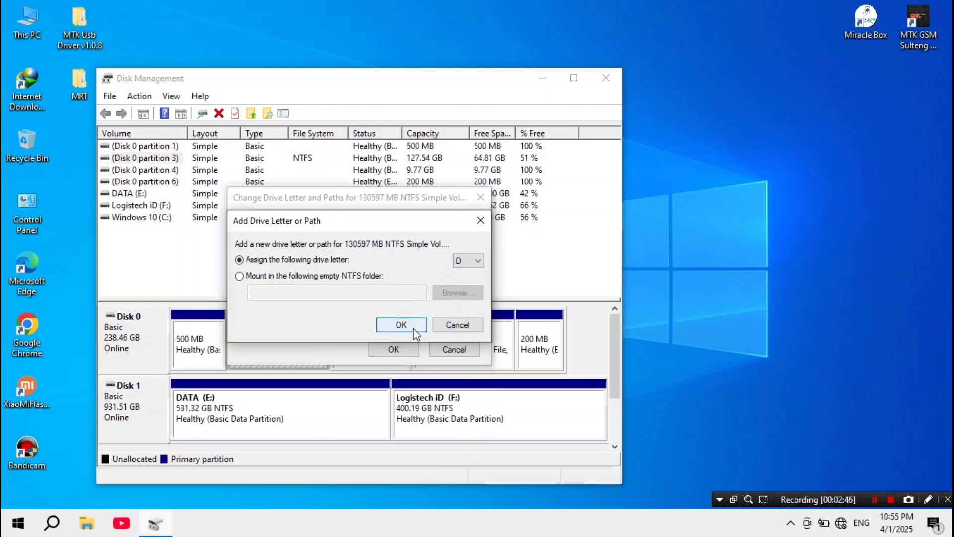
pyautogui.click(401, 325)
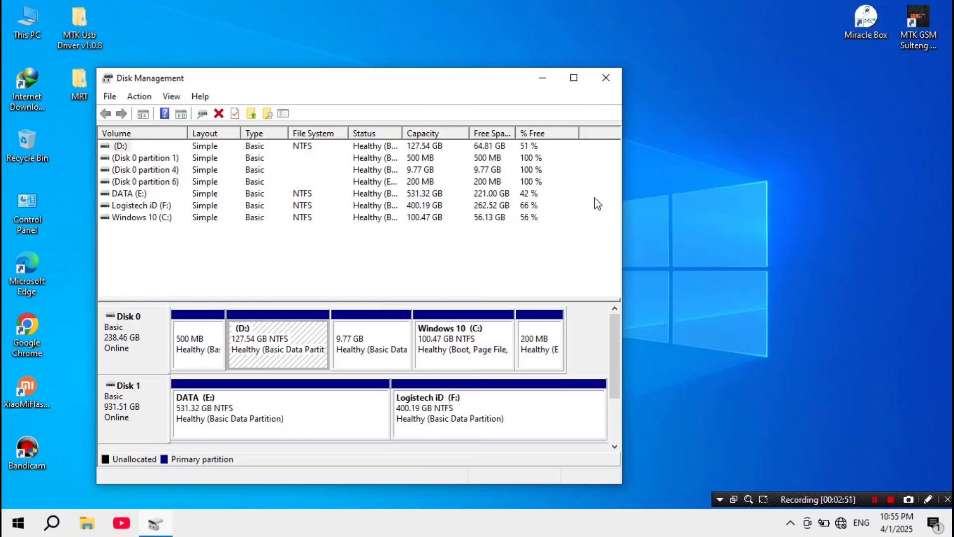
pyautogui.click(610, 80)
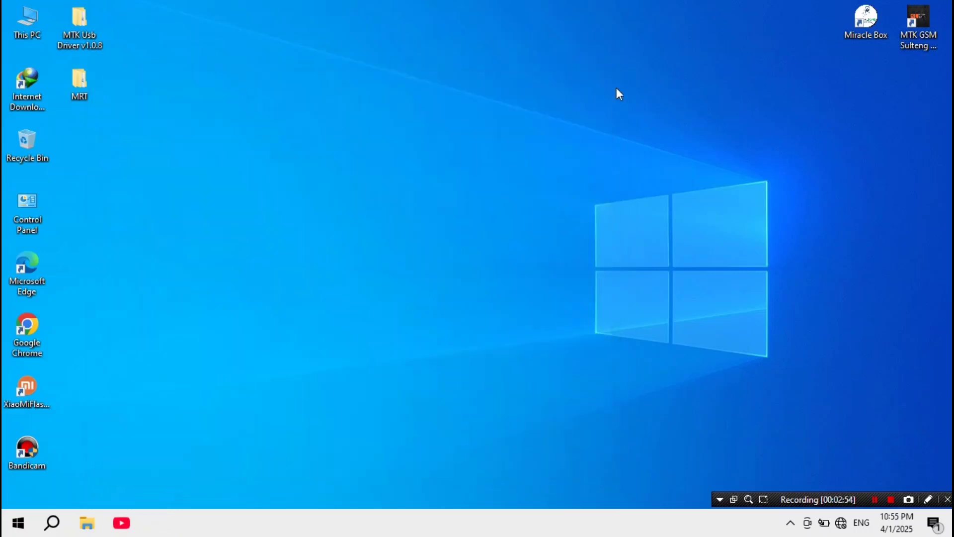
# Step: Check This PC in File Explorer for Local Disk (D:), close the window and refresh the desktop
pyautogui.click(84, 525)
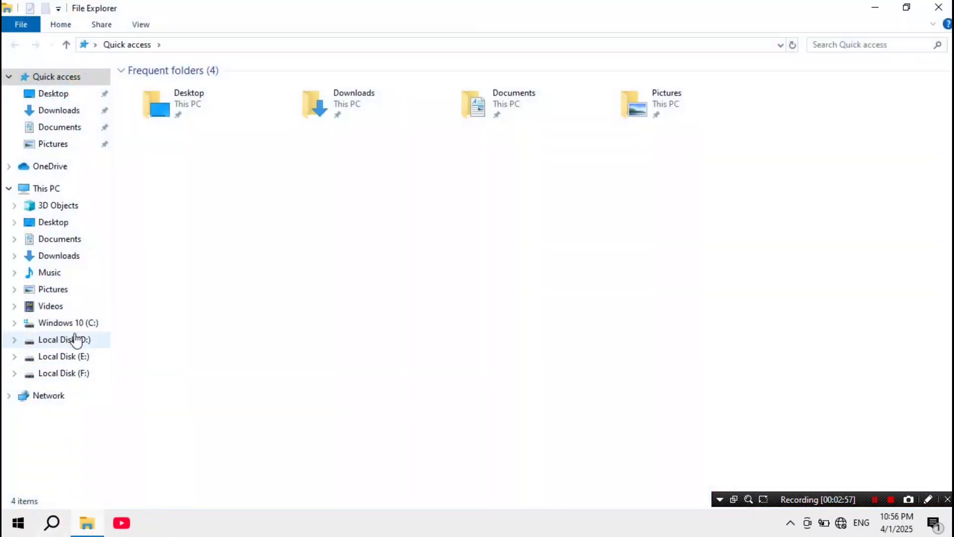
pyautogui.click(54, 188)
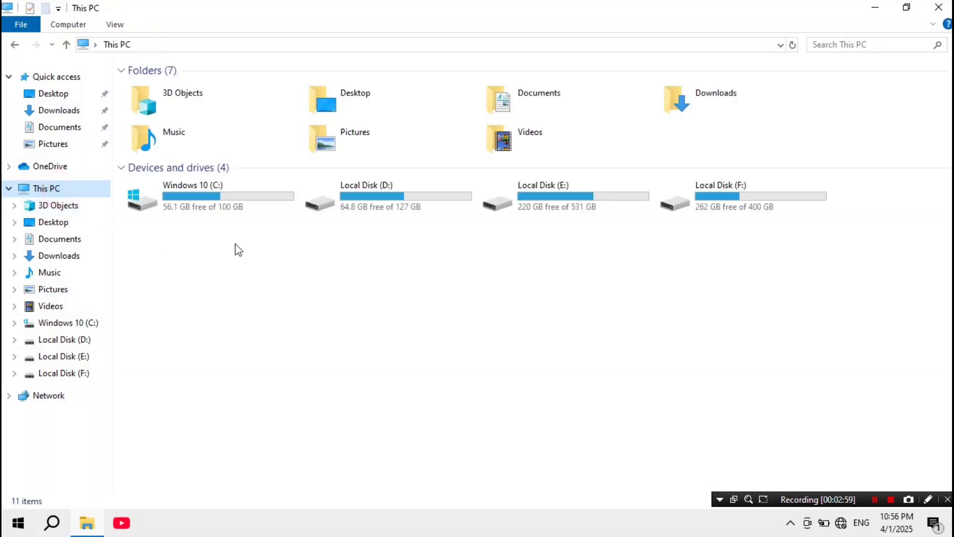
pyautogui.click(364, 187)
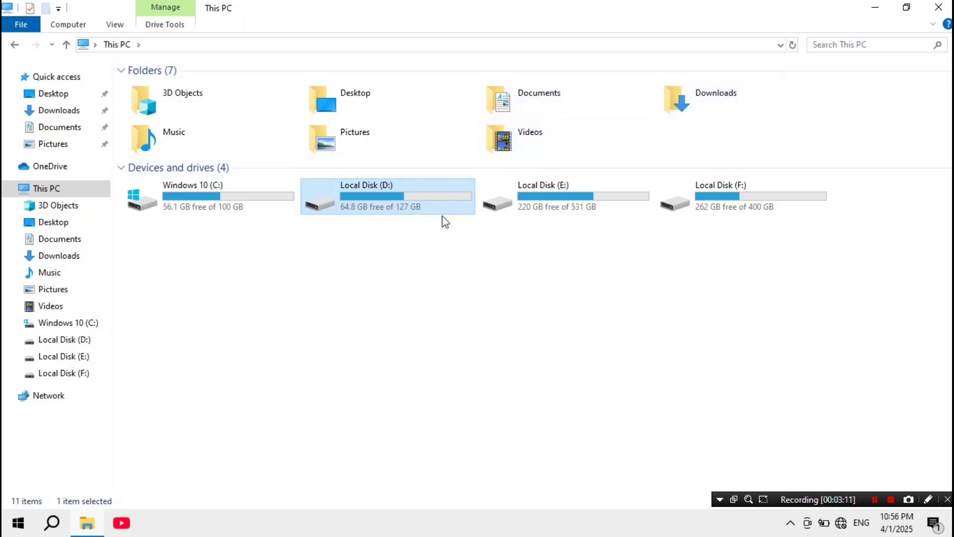
pyautogui.click(940, 6)
pyautogui.rightClick(528, 190)
pyautogui.click(566, 230)
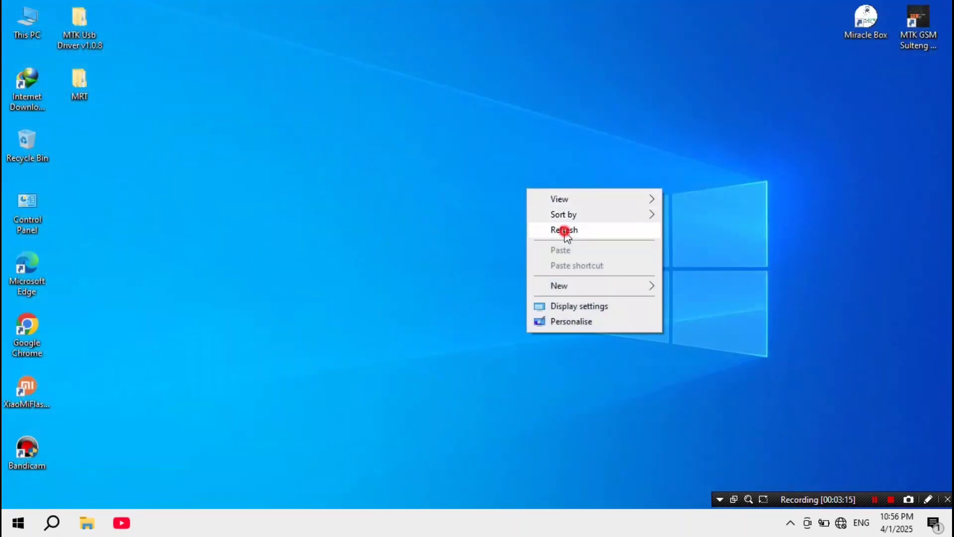